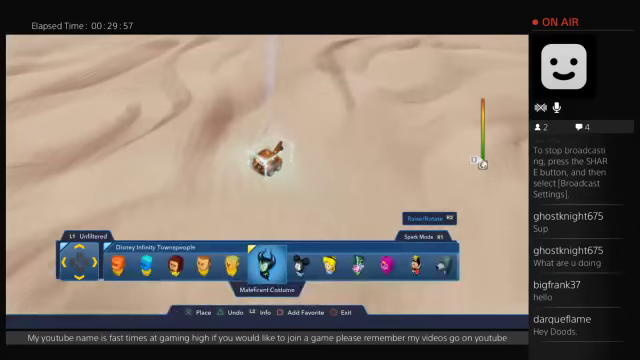
Browse townspeople, enemy, vehicle and Instant Fun toys to Sky Changer, then play as Mickey.
key("Down")
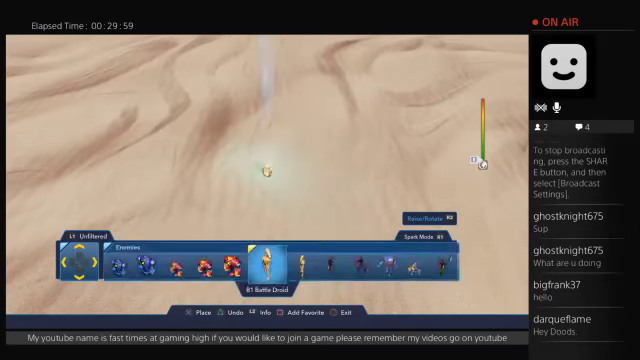
key("Down")
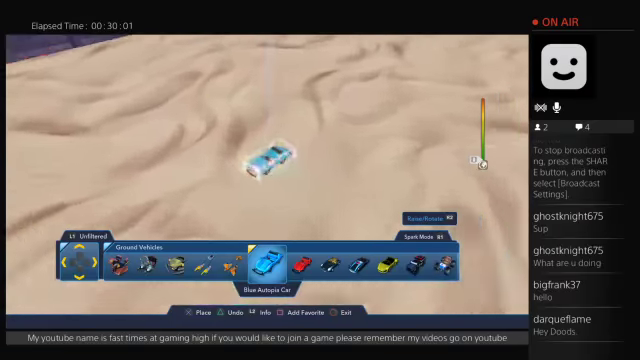
key("Down")
key("Down")
key("Up")
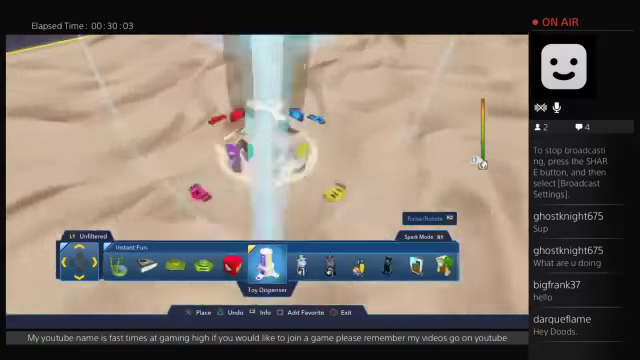
key("Right")
key("Right")
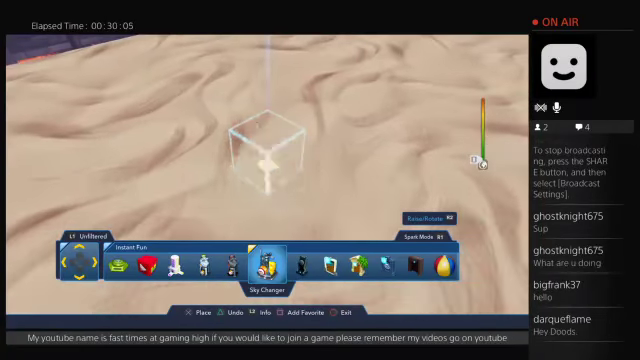
key("Escape")
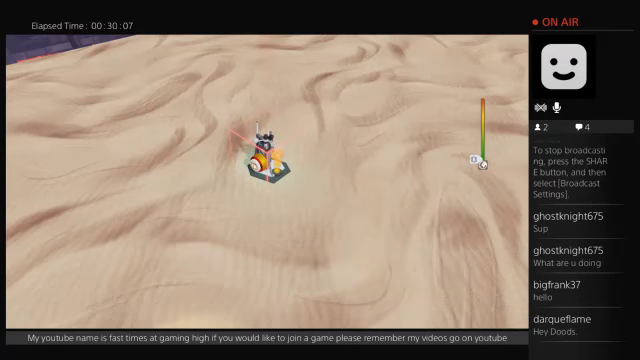
key("Escape")
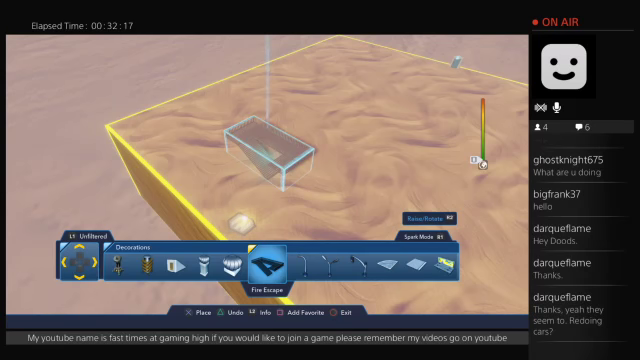
Select Sidewalk Piece and lay the first tiles on the sand near the cliff edge.
key("Right")
key("Right")
key("Right")
key("Right")
key("Right")
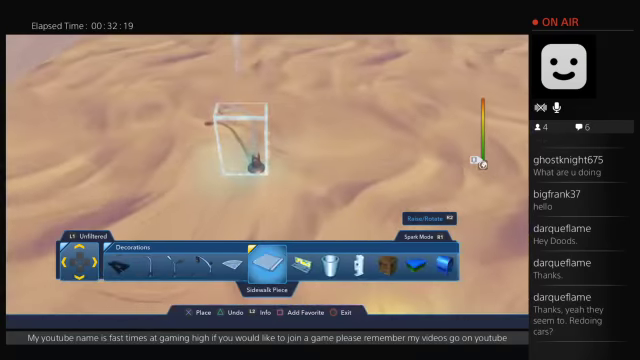
key("Up")
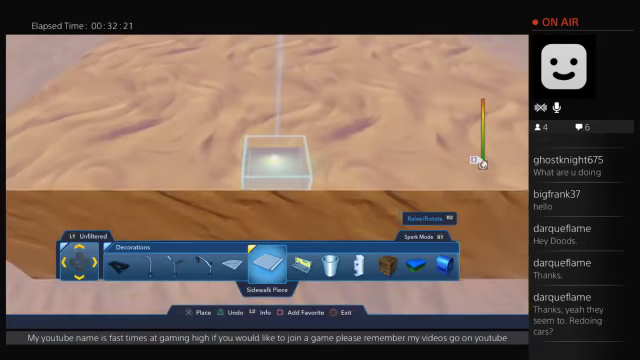
key("Up")
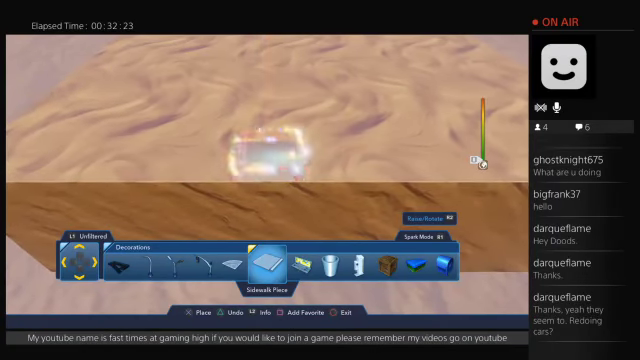
key("Return")
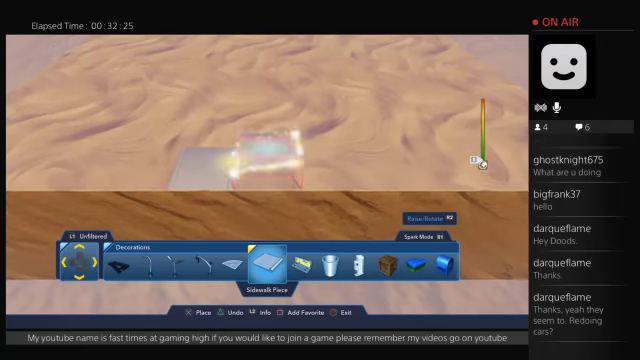
key("Up")
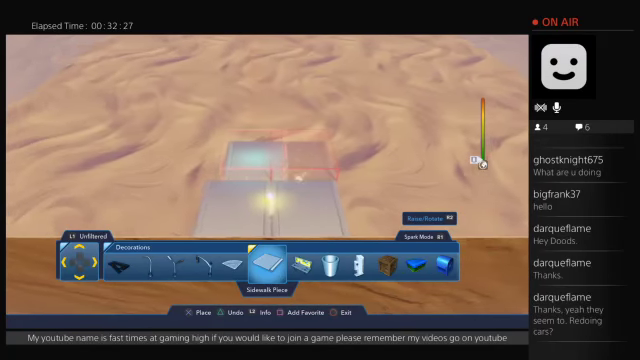
key("Up")
key("Up")
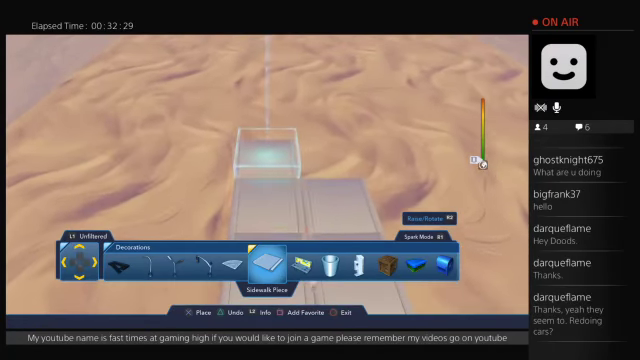
Extend the sidewalk strip tile by tile across the sand toward the blue object.
key("Up")
key("Up")
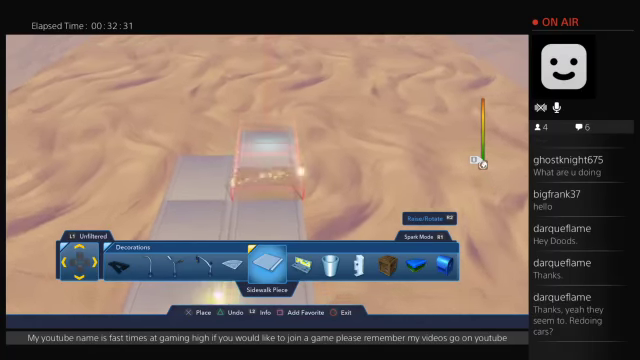
key("Up")
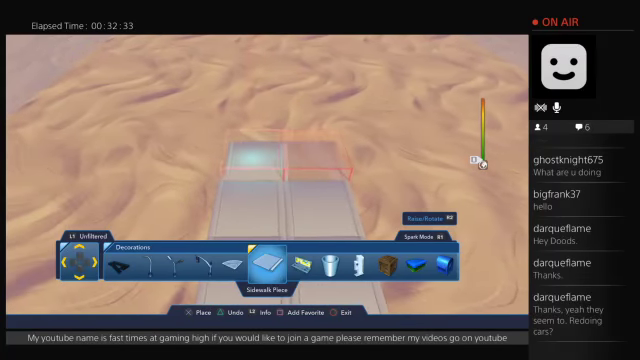
key("Up")
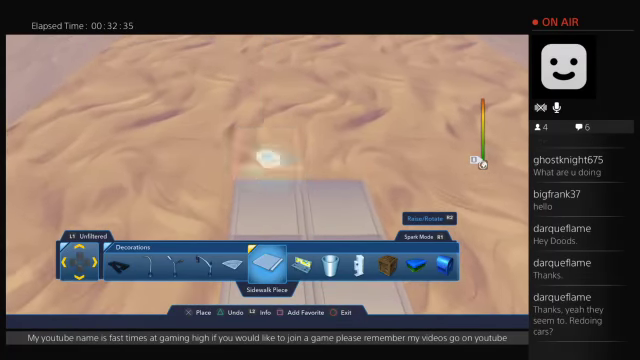
key("Up")
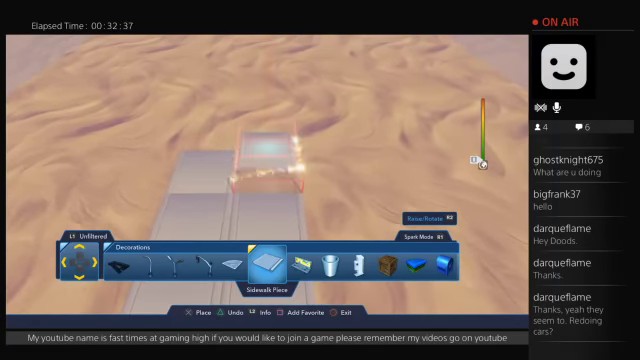
key("Up")
key("Up")
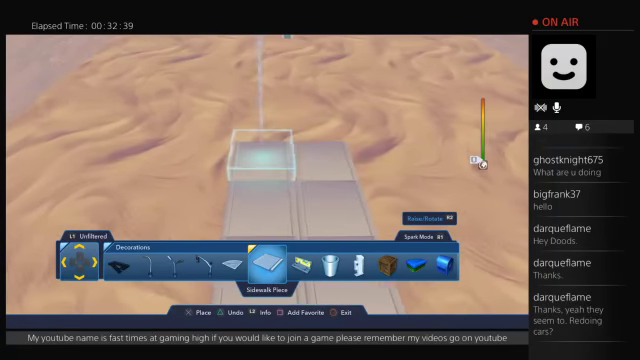
key("Up")
key("Up")
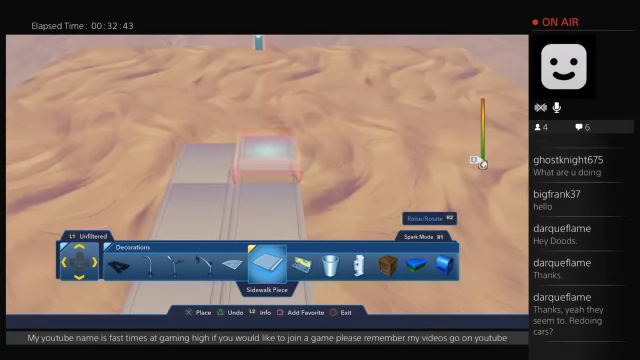
key("Up")
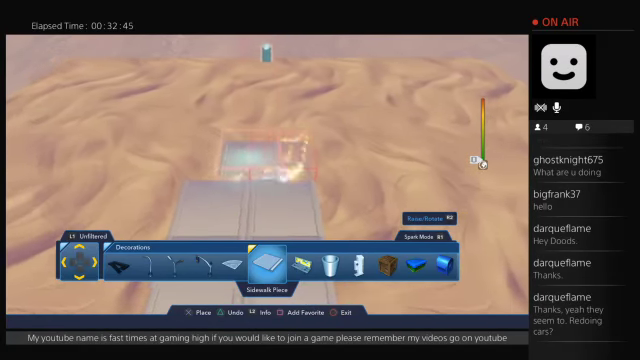
key("Up")
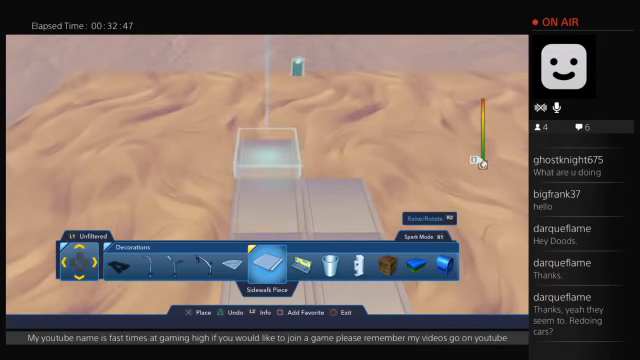
key("Return")
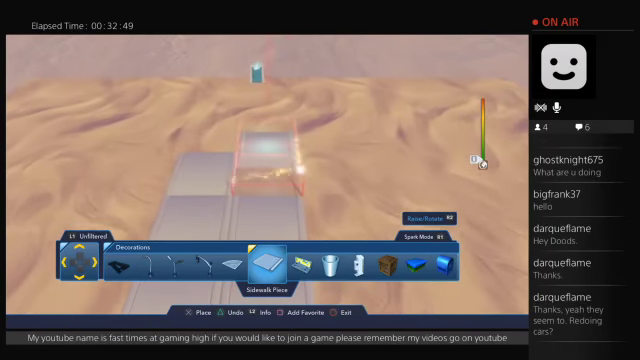
key("Up")
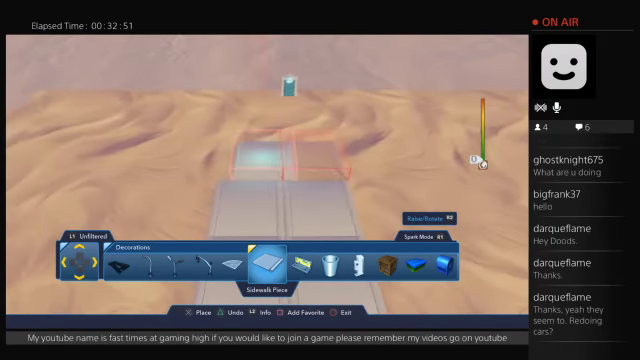
key("Up")
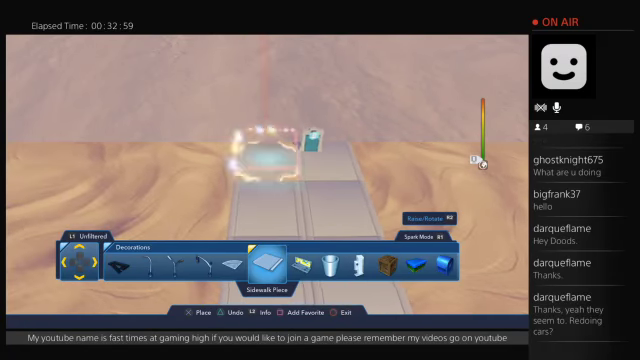
key("Down")
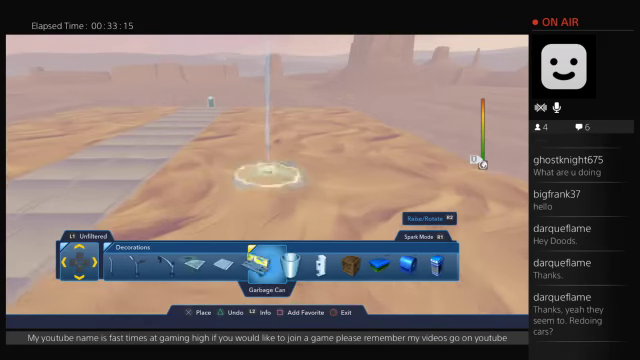
Switch the decoration selection to the Dumpster.
key("Right")
key("Right")
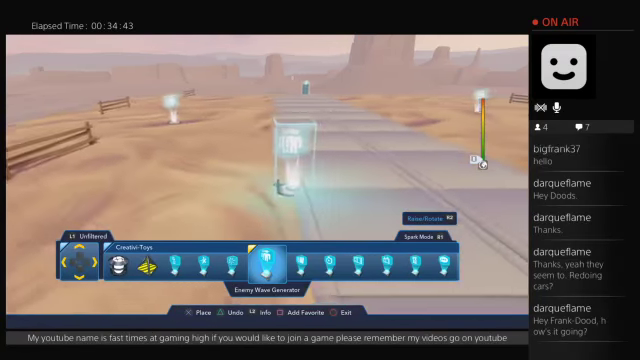
Select the Trigger Creativi-Toy and position it further down the track.
key("Left")
key("Left")
key("Left")
key("Left")
key("Left")
key("Left")
key("Left")
key("Left")
key("Left")
key("Left")
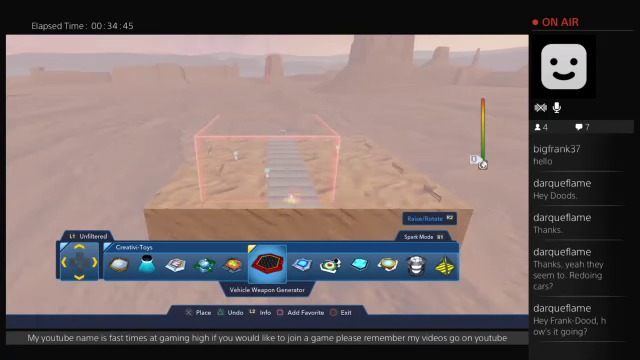
key("Left")
key("Left")
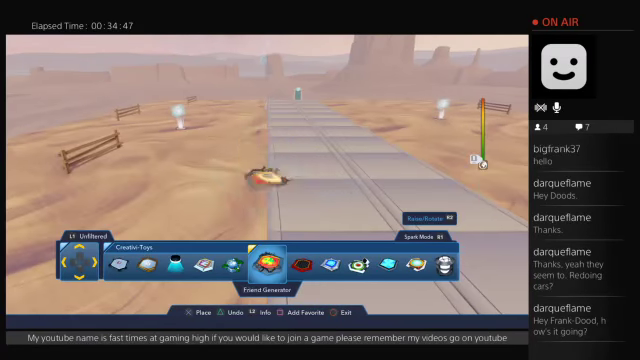
key("Left")
key("Left")
key("Left")
key("Left")
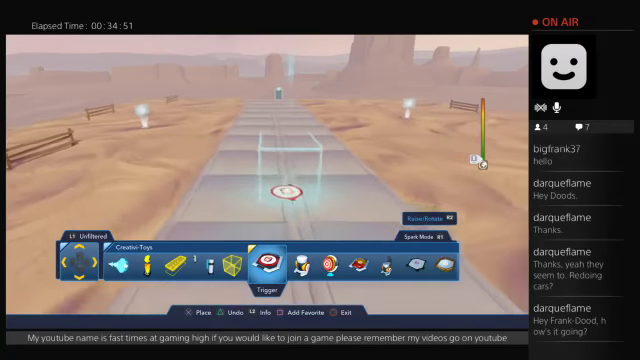
key("Down")
key("Down")
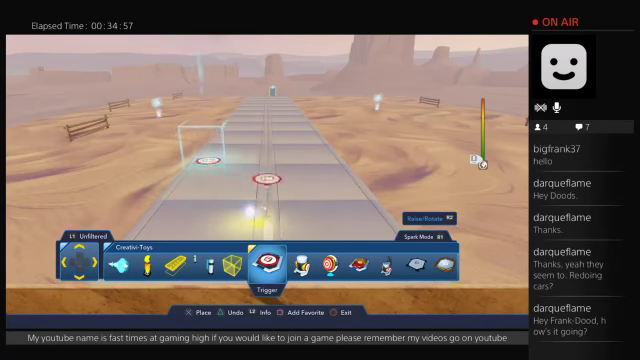
Place trigger pads along the track and on the sand beside it.
key("Up")
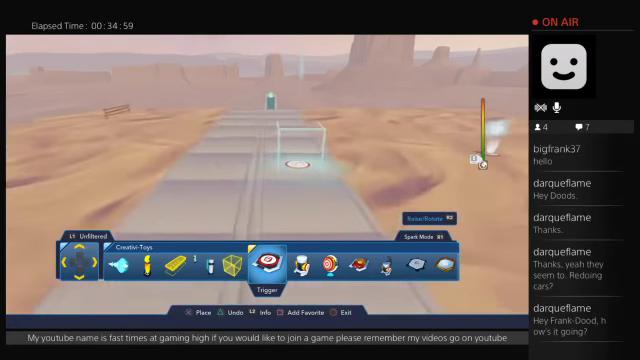
key("Left")
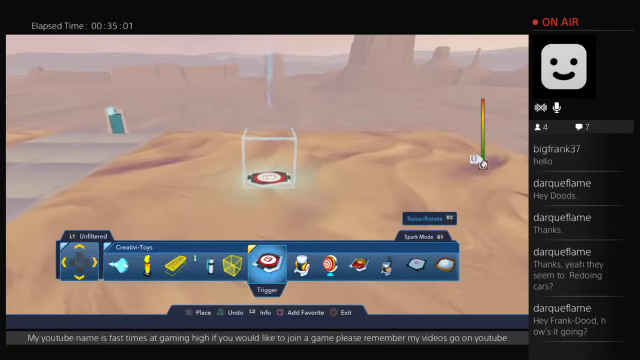
key("Right")
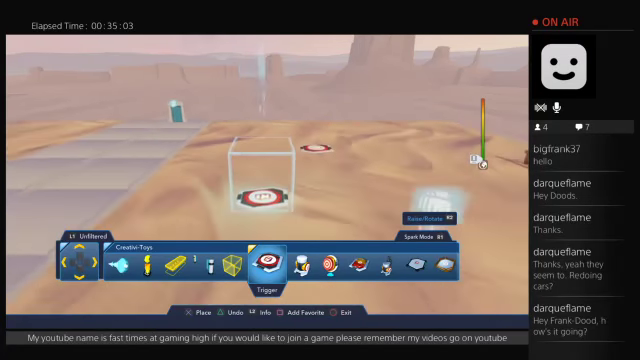
key("Right")
key("Up")
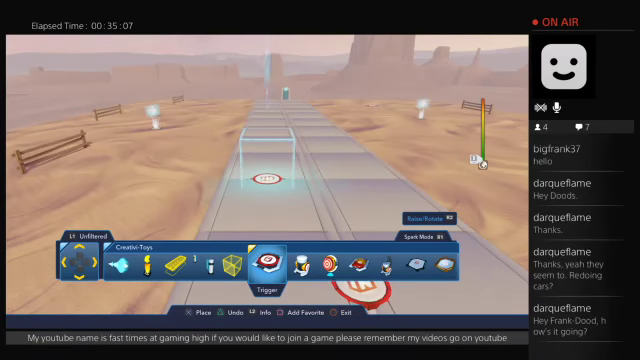
key("Right")
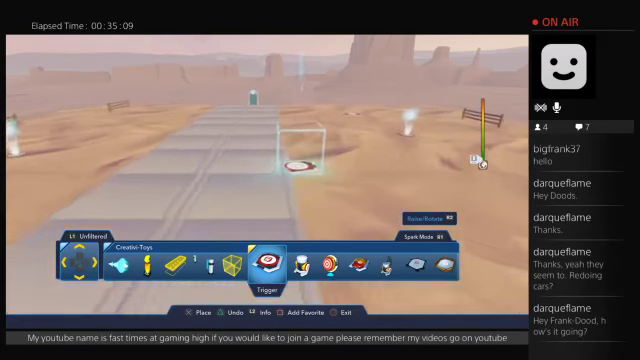
key("Up")
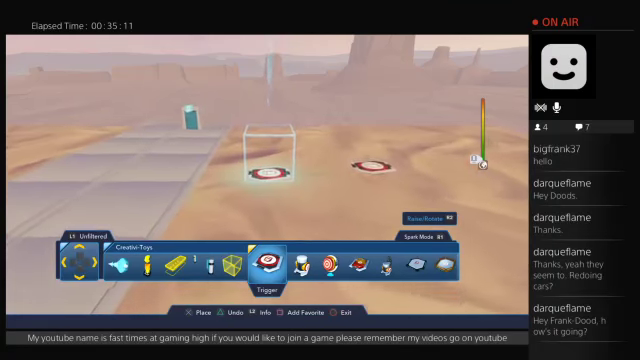
key("Down")
key("Up")
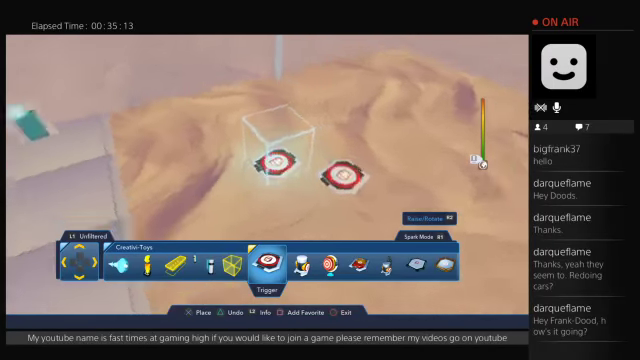
key("Down")
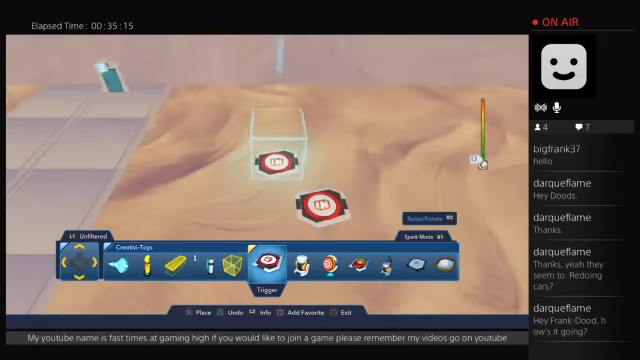
Place an Object Generator pad next to the triggers.
key("Right")
key("Right")
key("Right")
key("Right")
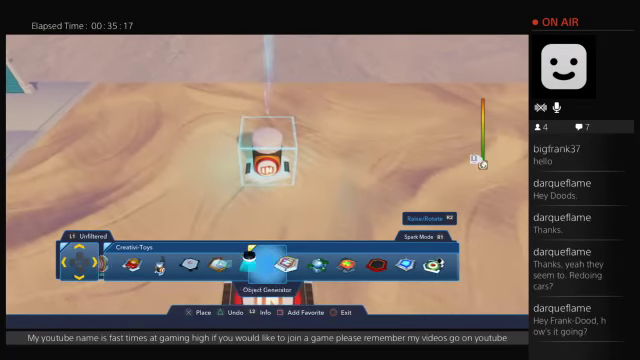
key("Right")
key("Left")
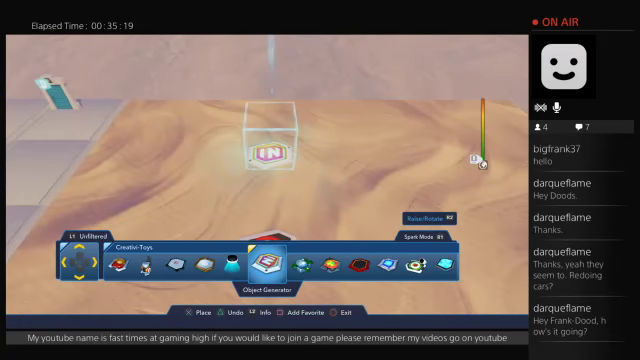
key("Up")
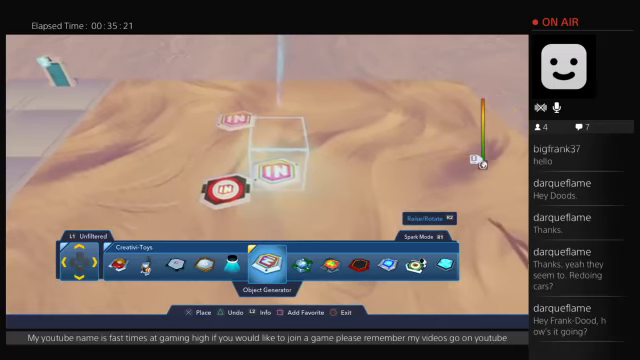
key("Right")
key("Right")
key("Right")
key("Right")
key("Right")
key("Right")
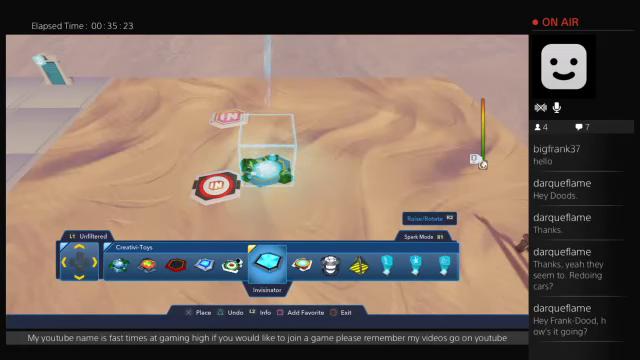
key("Right")
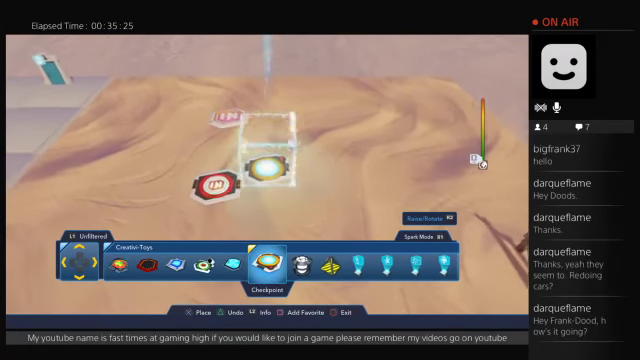
Fly the held checkpoint over the desert sand to the plateau, facing down the track.
key("Up")
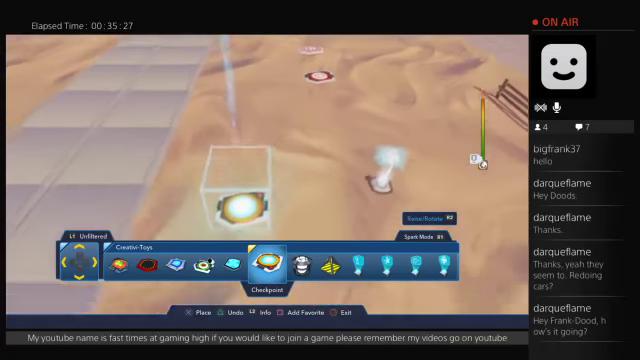
key("Up")
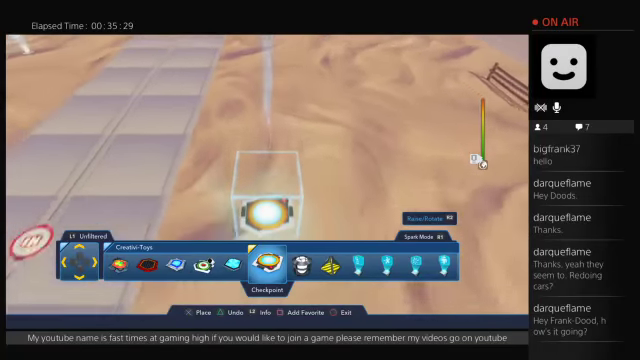
key("Up")
key("Up")
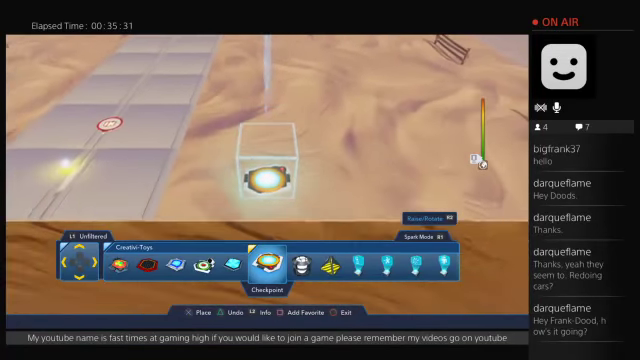
key("Up")
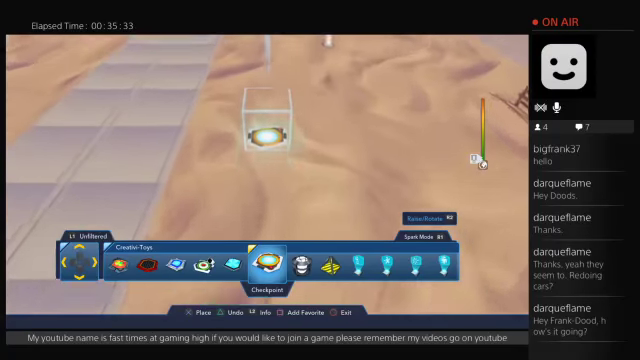
key("Down")
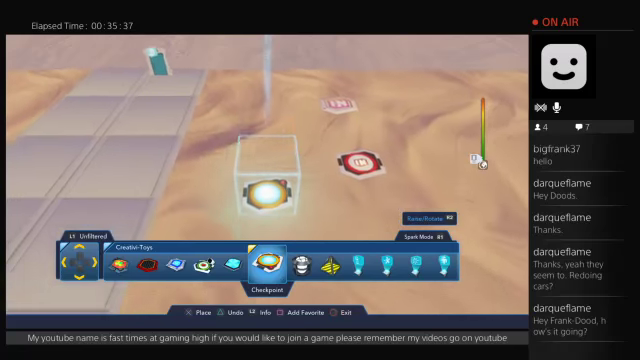
key("Up")
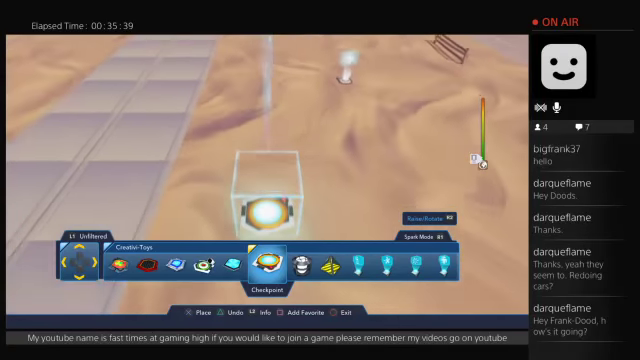
key("Left")
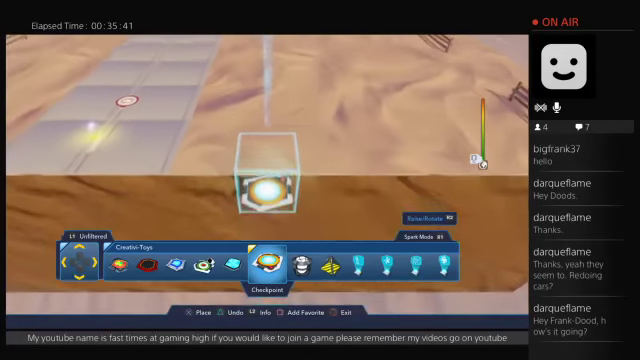
key("Up")
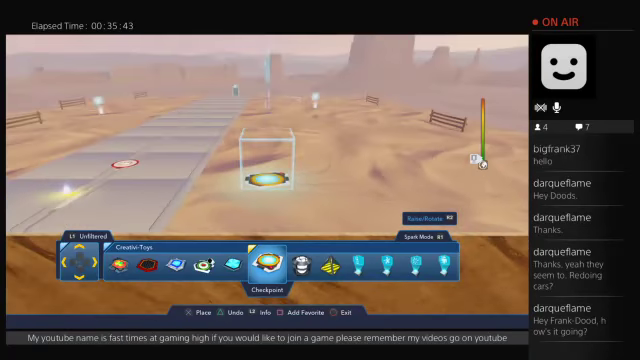
key("Up")
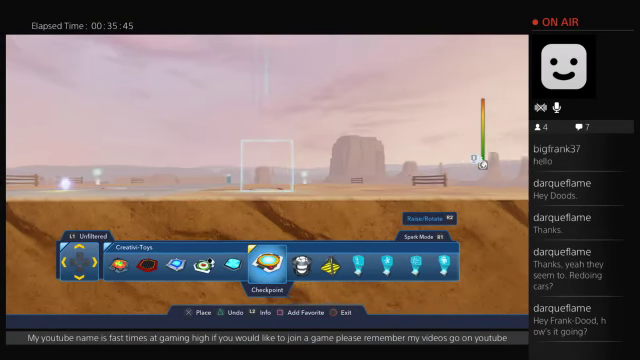
key("Down")
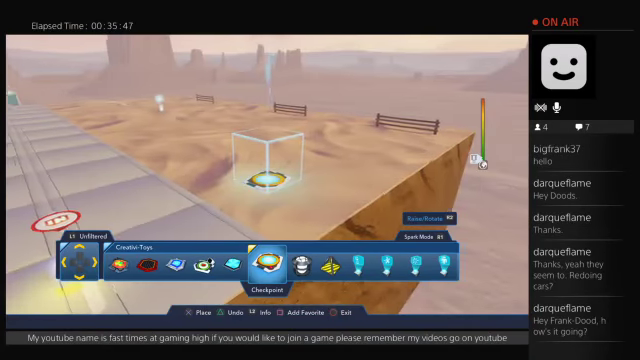
key("Left")
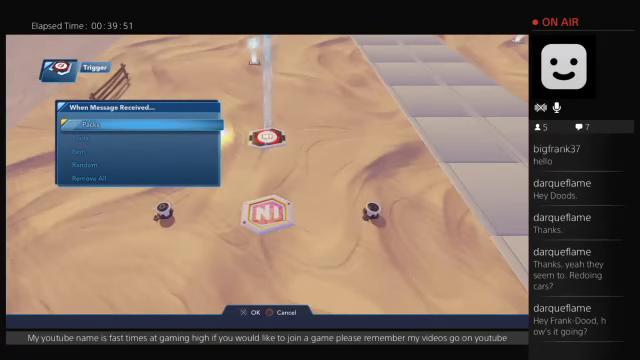
Choose Tools as the trigger's When Message Received response.
key("Down")
key("Down")
key("Down")
key("Down")
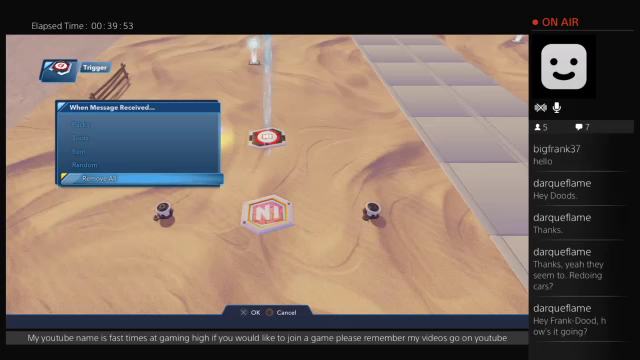
key("Up")
key("Up")
key("Up")
key("Return")
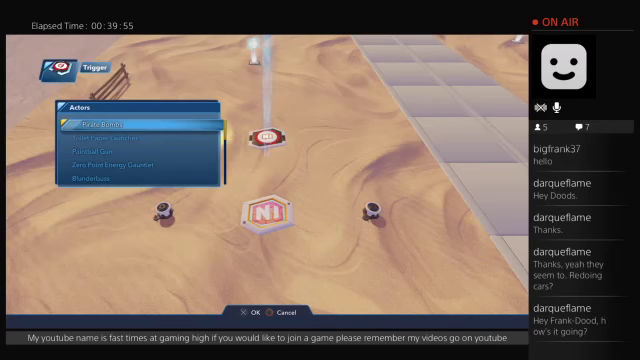
key("Down")
key("Down")
key("Down")
key("Down")
key("Up")
key("Up")
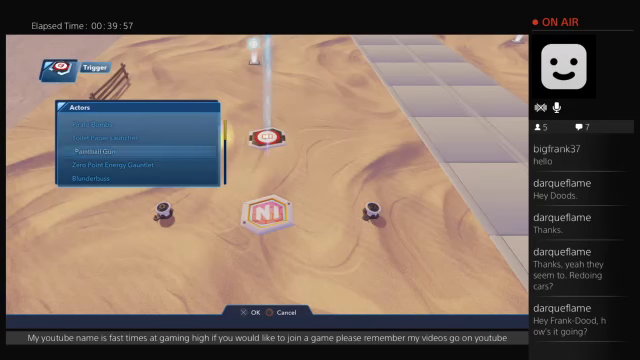
key("Up")
key("Down")
key("Down")
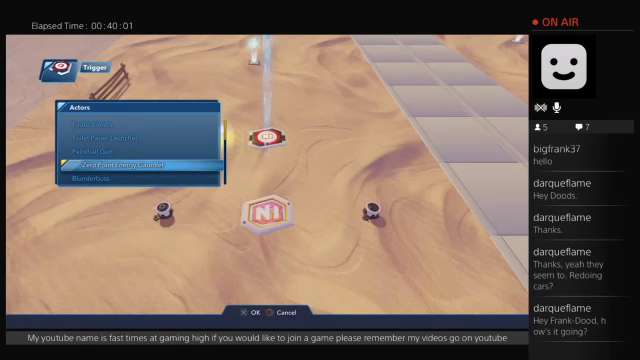
Scroll the Actors list down to the Random entry.
key("Down")
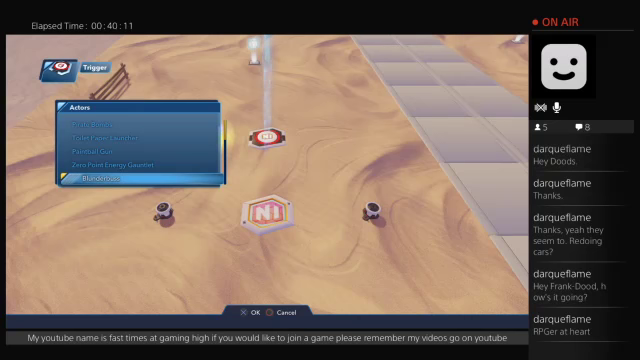
key("Down")
key("Down")
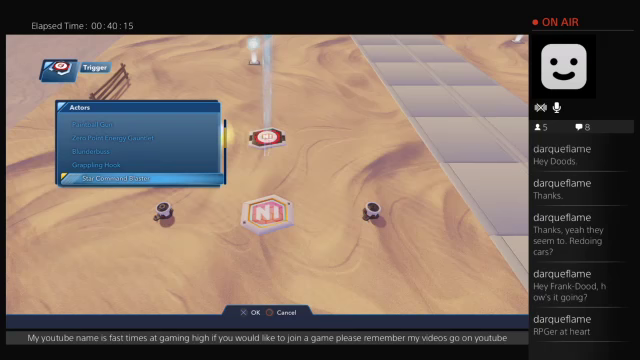
key("Down")
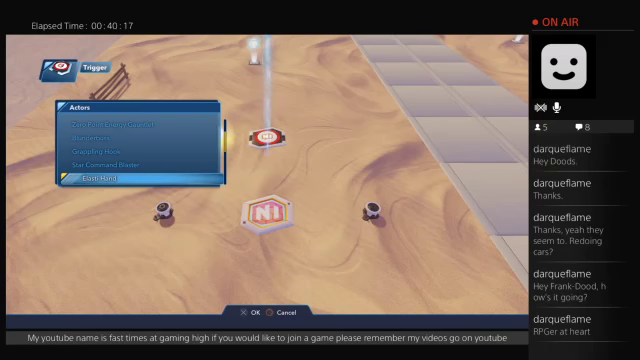
key("Down")
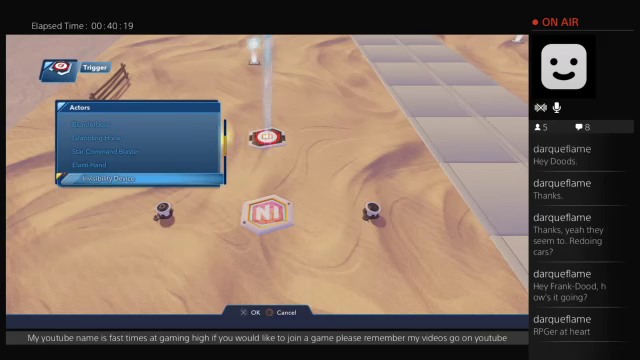
key("Down")
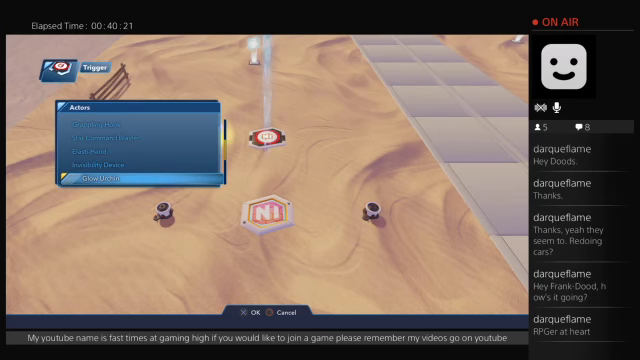
key("Down")
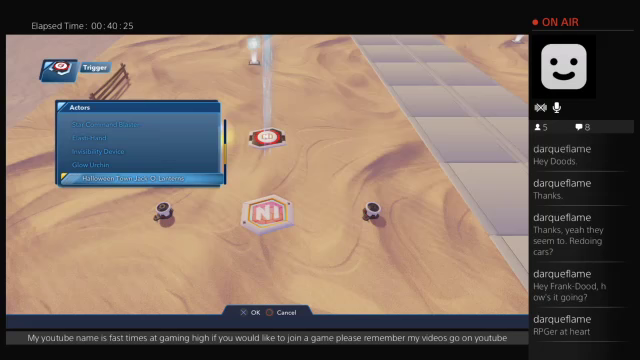
key("Down")
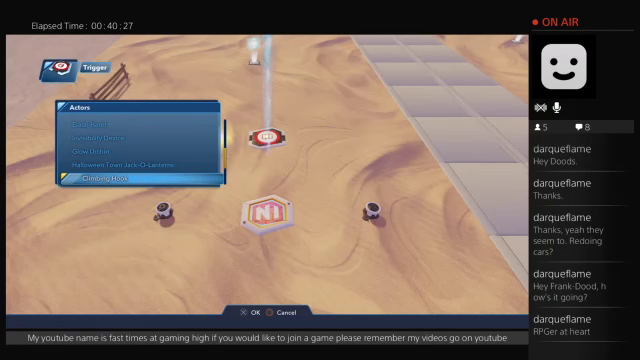
key("Down")
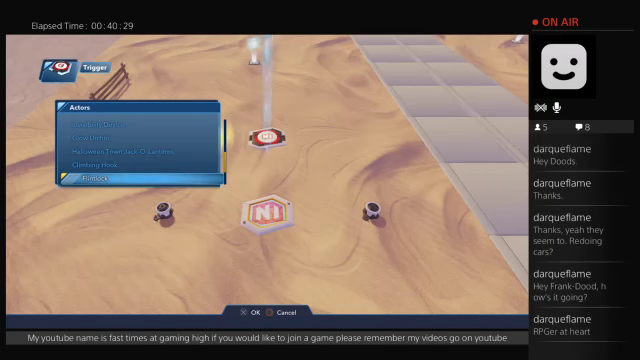
key("Down")
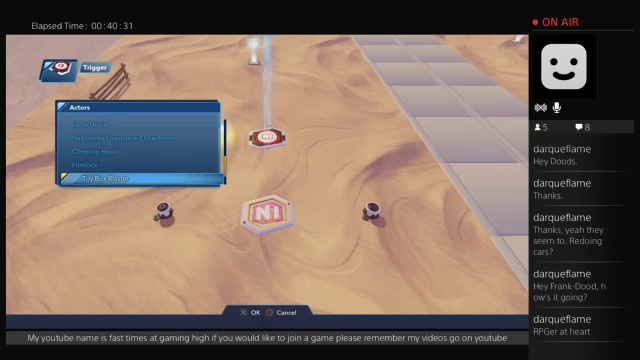
key("Down")
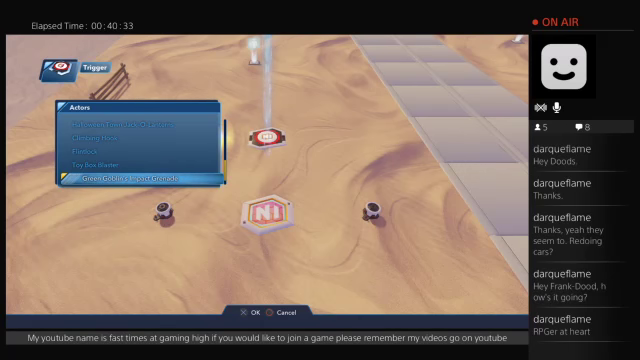
key("Down")
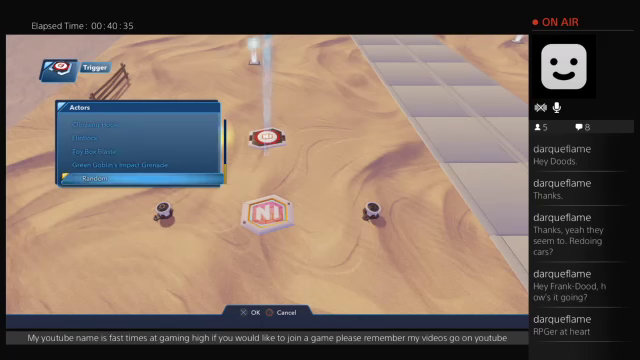
Confirm the Random connection and go back to playing as Mickey.
key("Return")
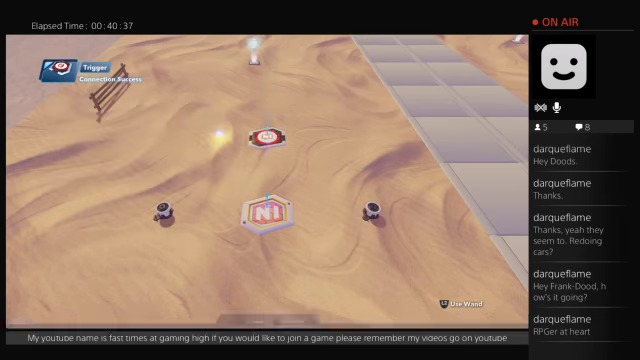
key("Escape")
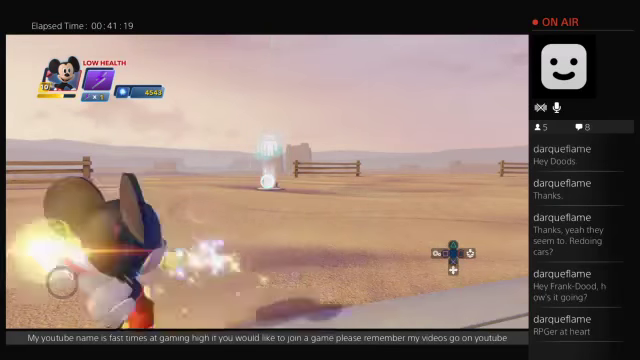
Change the Enemy Wave Generator's Generation Delay in Properties, then return to Configure Wave.
key("Down")
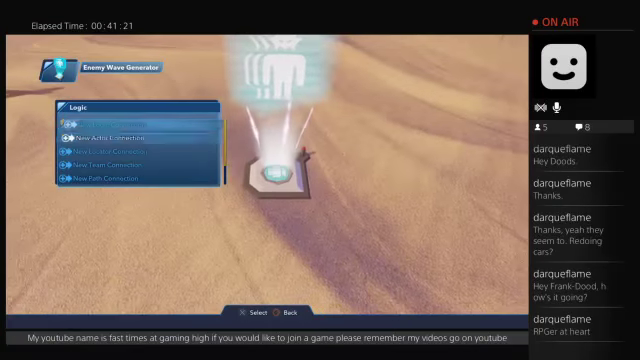
key("Down")
key("Down")
key("Down")
key("Down")
key("Down")
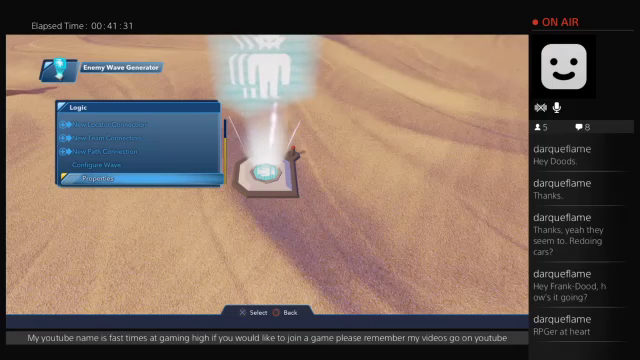
key("Return")
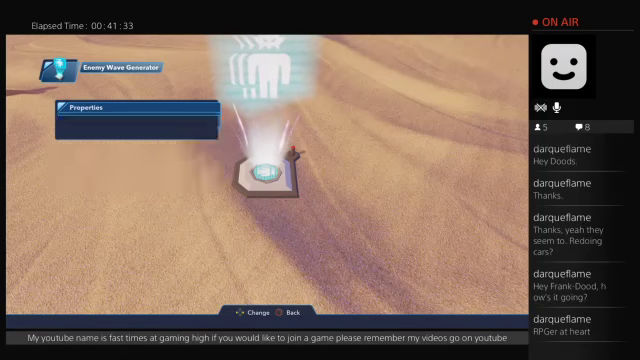
key("Down")
key("Down")
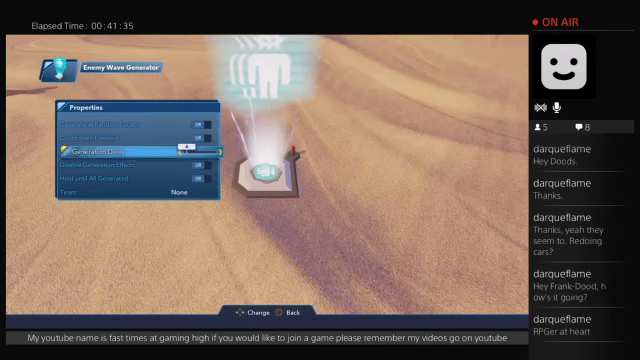
key("Up")
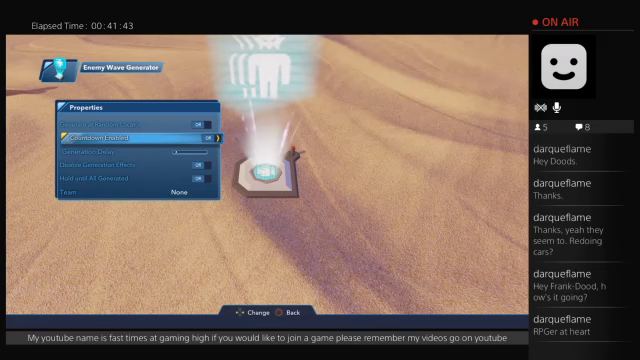
key("Down")
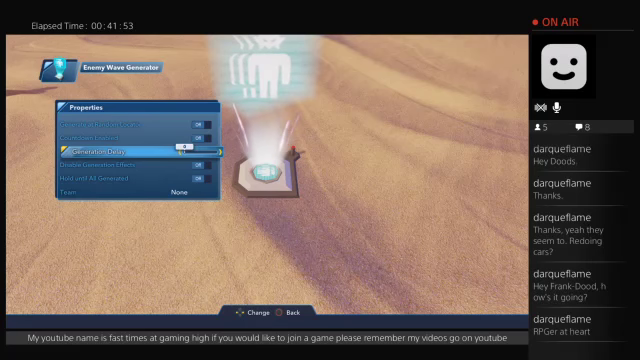
key("Escape")
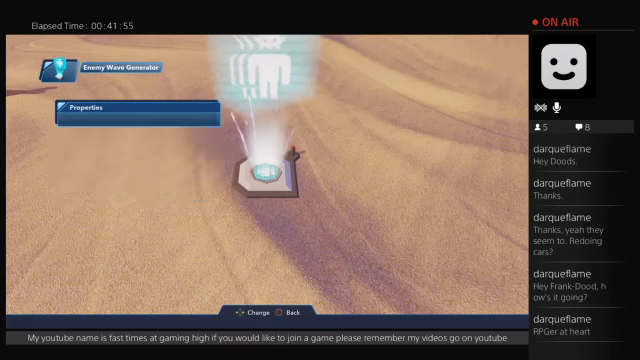
key("Up")
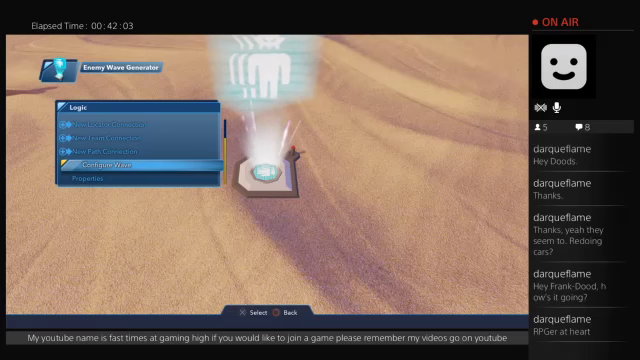
Open the wave's enemy grid and browse past Evil Broccoli and Clone Trooper.
key("Return")
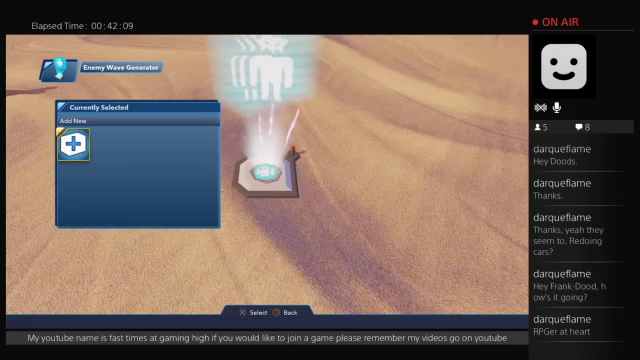
key("Return")
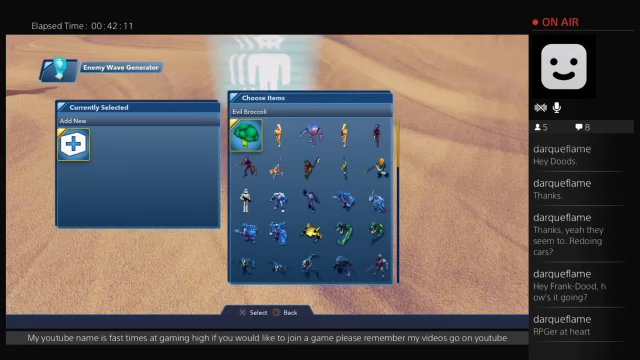
key("Down")
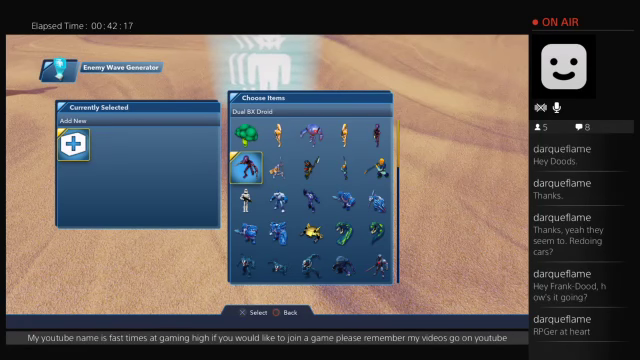
key("Down")
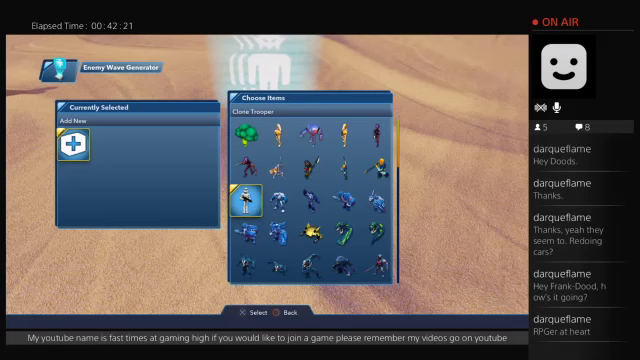
key("Down")
key("Down")
key("Down")
key("Down")
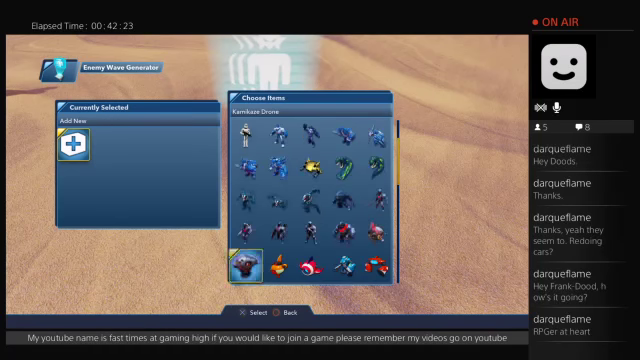
key("Down")
key("Down")
key("Down")
key("Down")
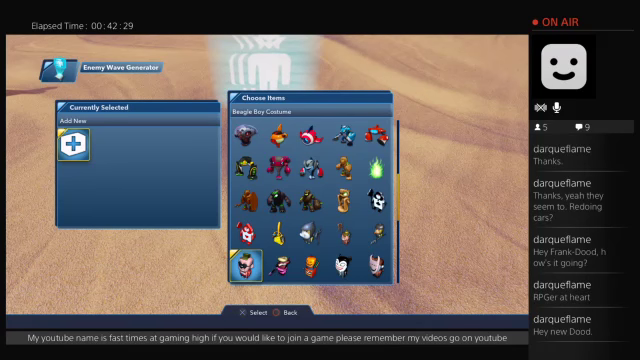
key("Down")
key("Down")
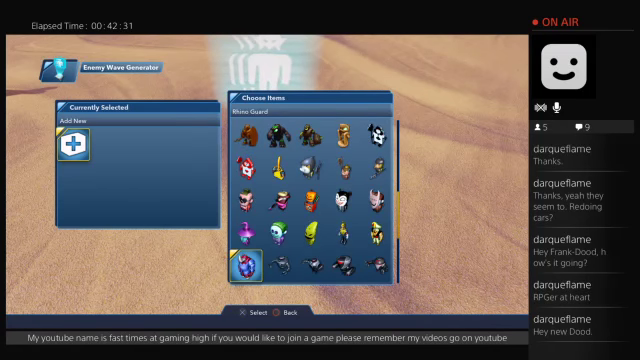
key("Down")
key("Down")
key("Down")
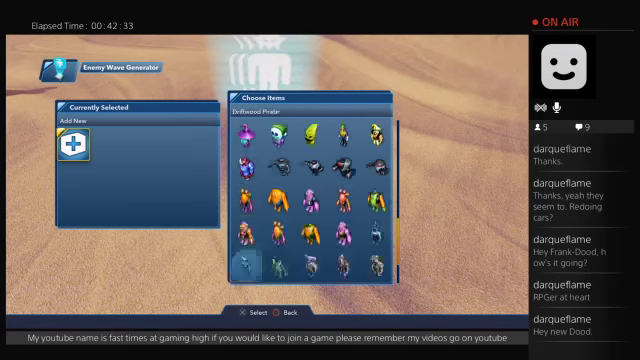
key("Down")
key("Down")
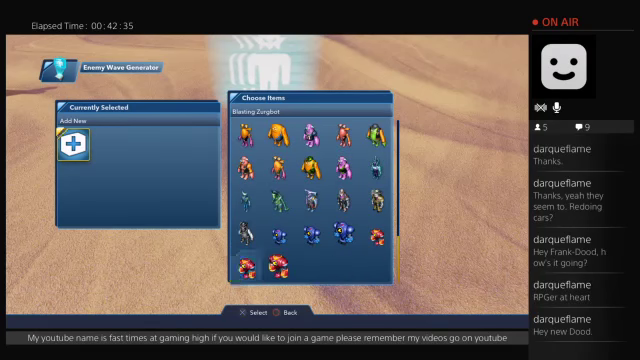
Add four Rhino Guards to the wave and return to play.
key("Up")
key("Up")
key("Up")
key("Up")
key("Up")
key("Up")
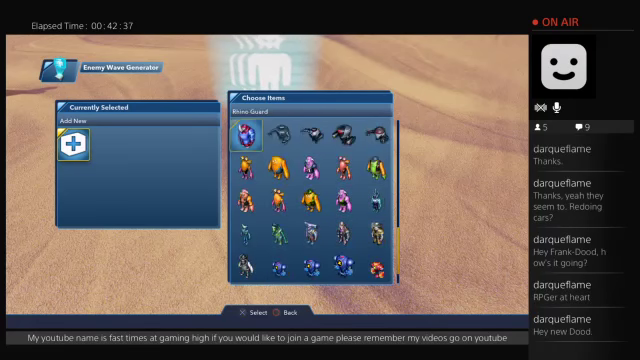
key("Up")
key("Down")
key("Return")
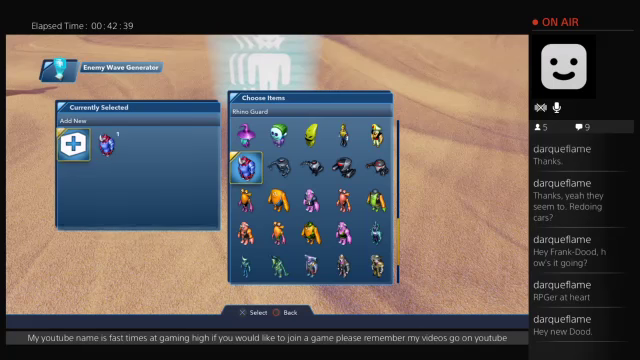
key("Return")
key("Return")
key("Return")
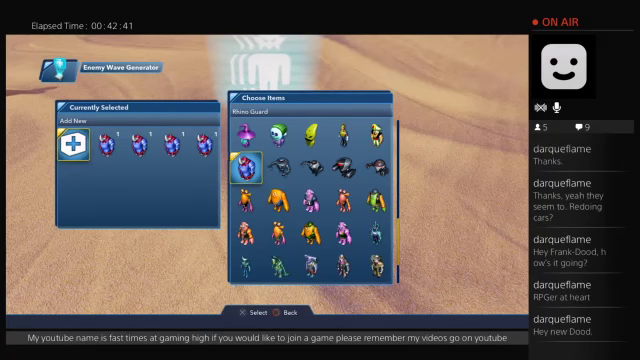
key("Escape")
key("Escape")
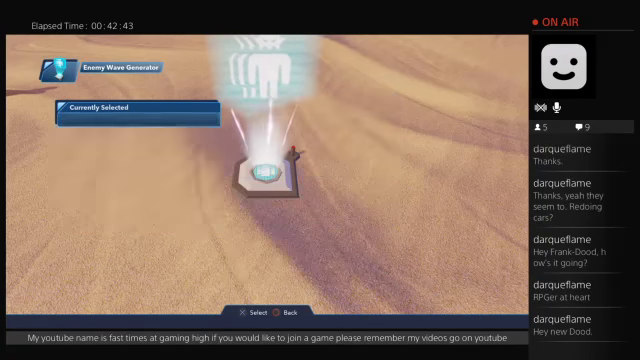
key("Escape")
key("Up")
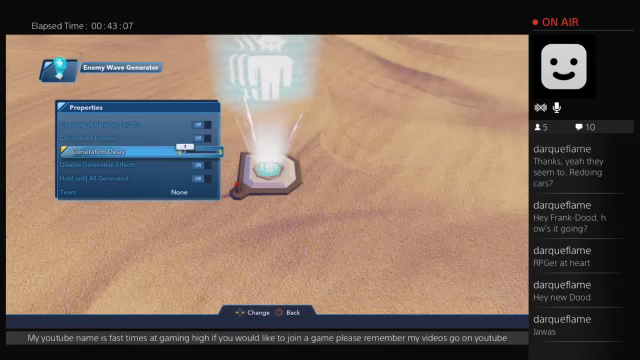
Set Generation Delay to 0, then open Configure Wave's enemy selection grid.
key("Left")
key("Escape")
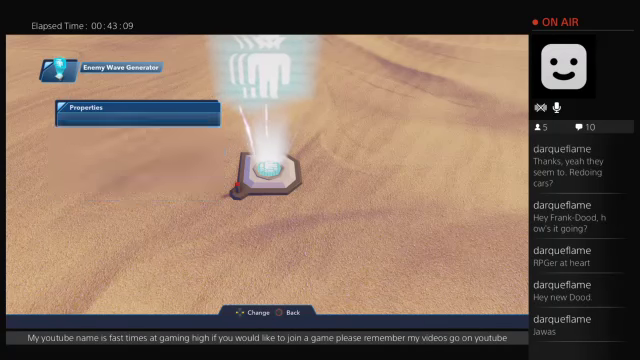
key("Up")
key("Return")
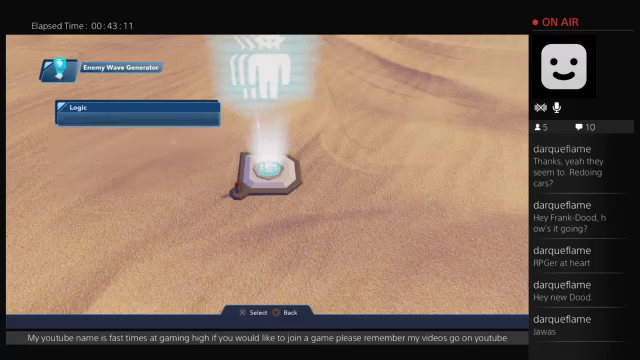
key("Return")
Add four Symbiote Grunts to the wave, then close the wave setup panels.
key("Down")
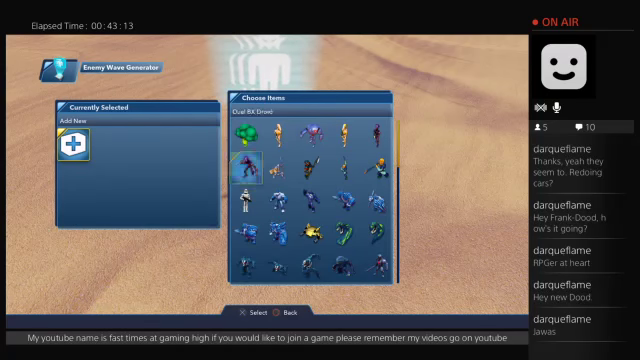
key("Down")
key("Down")
key("Up")
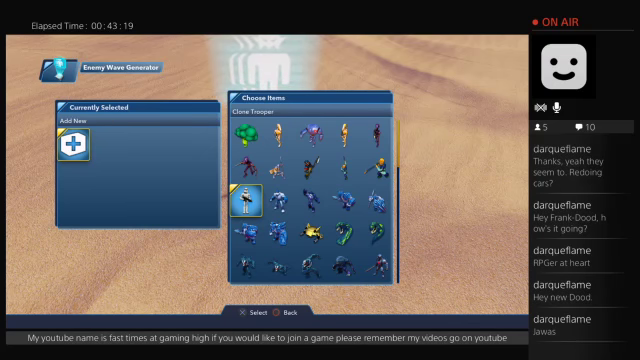
key("Down")
key("Down")
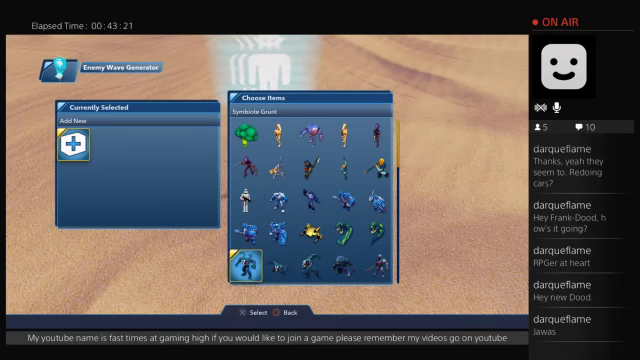
key("Return")
key("Return")
key("Return")
key("Return")
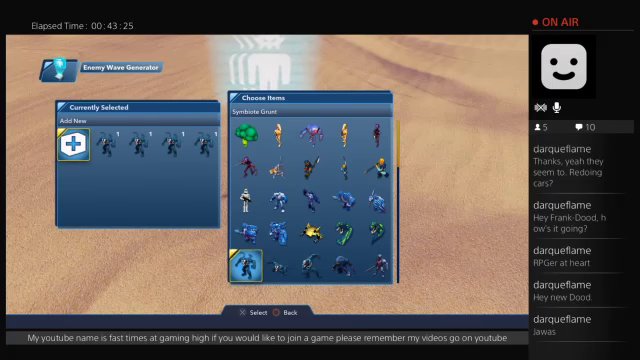
key("Escape")
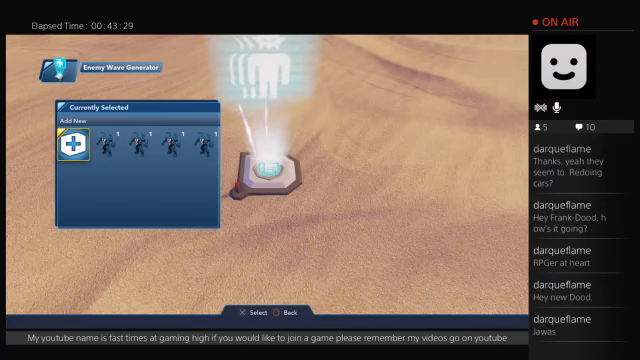
key("Escape")
key("Escape")
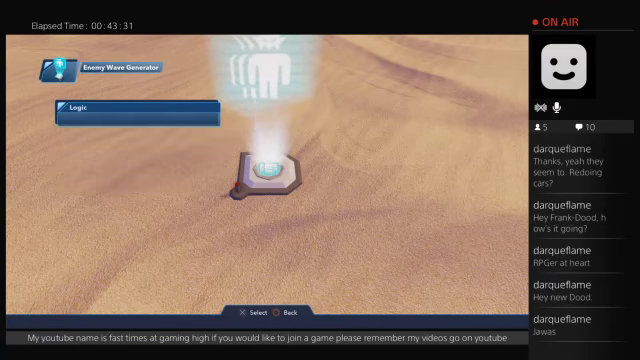
key("Escape")
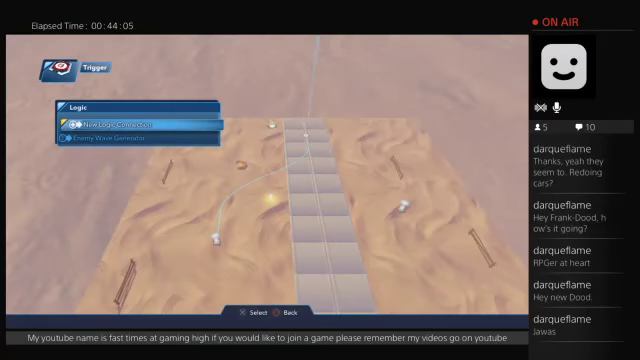
Connect the Trigger, set to Actors Any, to the Enemy Wave Generator's Generate Wave.
key("Return")
key("Return")
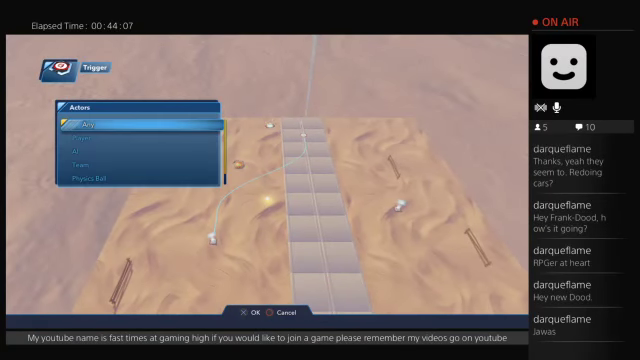
key("Return")
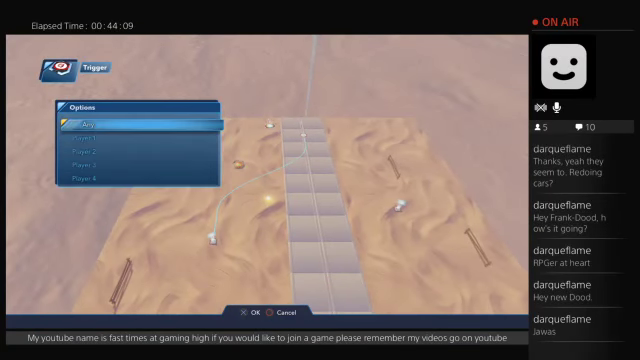
key("Return")
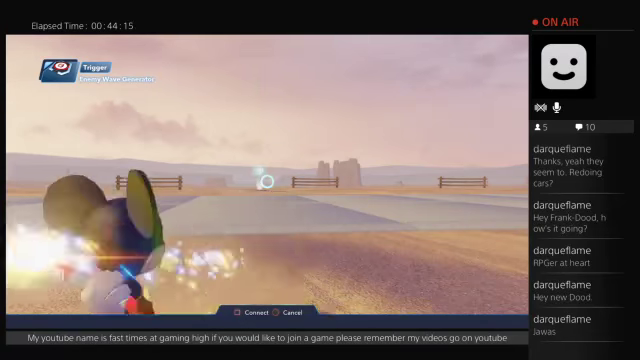
key("Return")
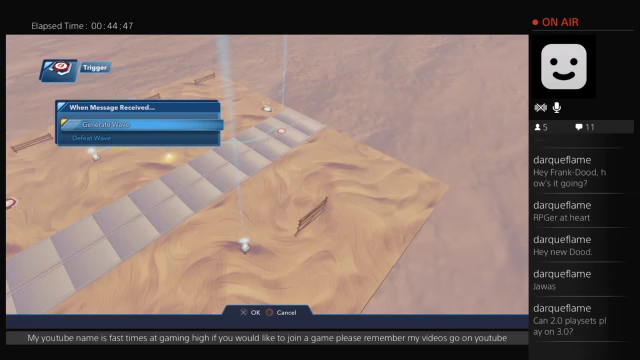
key("Return")
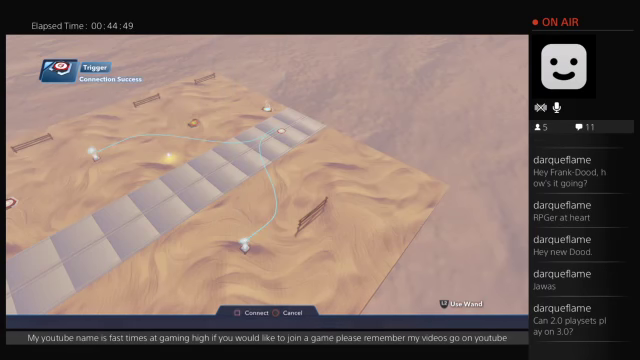